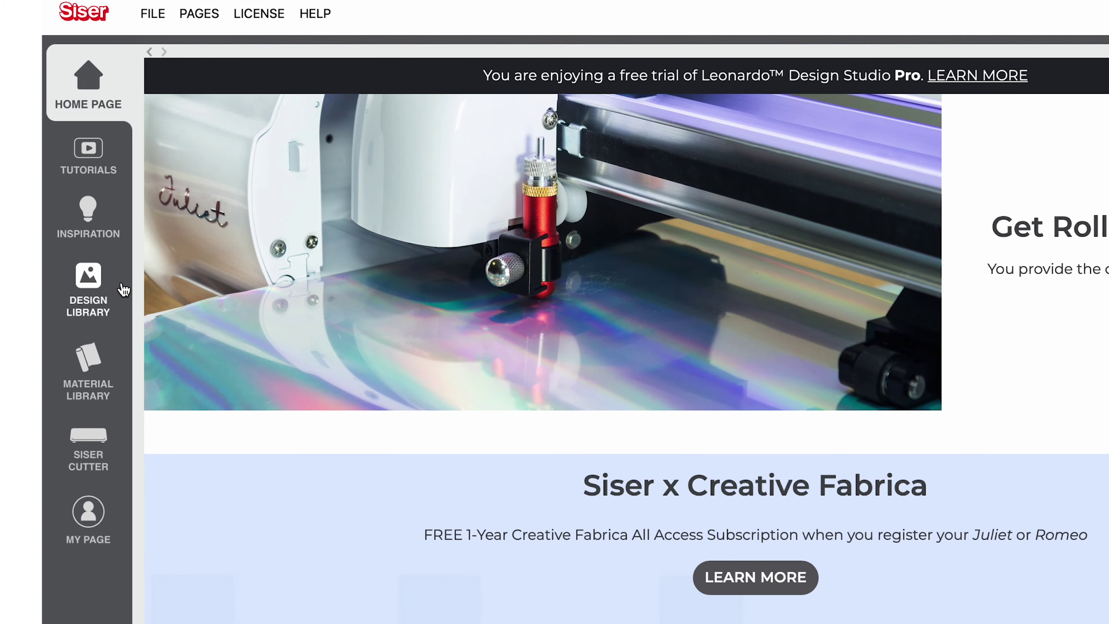
- Go from the Design Library to the Leonardo Apprentice AI design generator
click(124, 289)
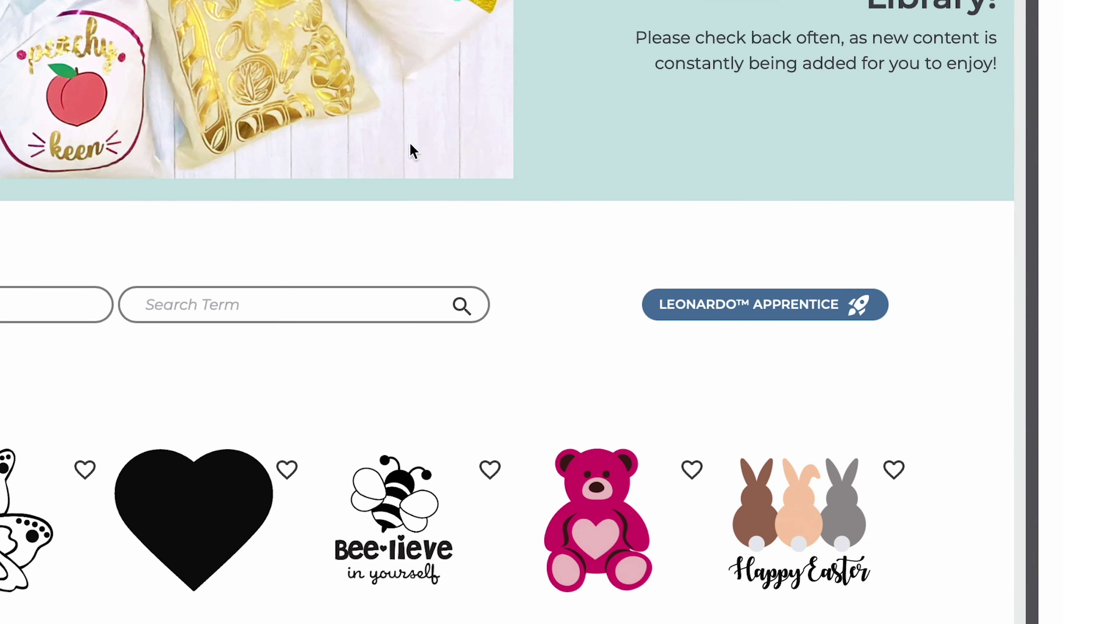
click(645, 310)
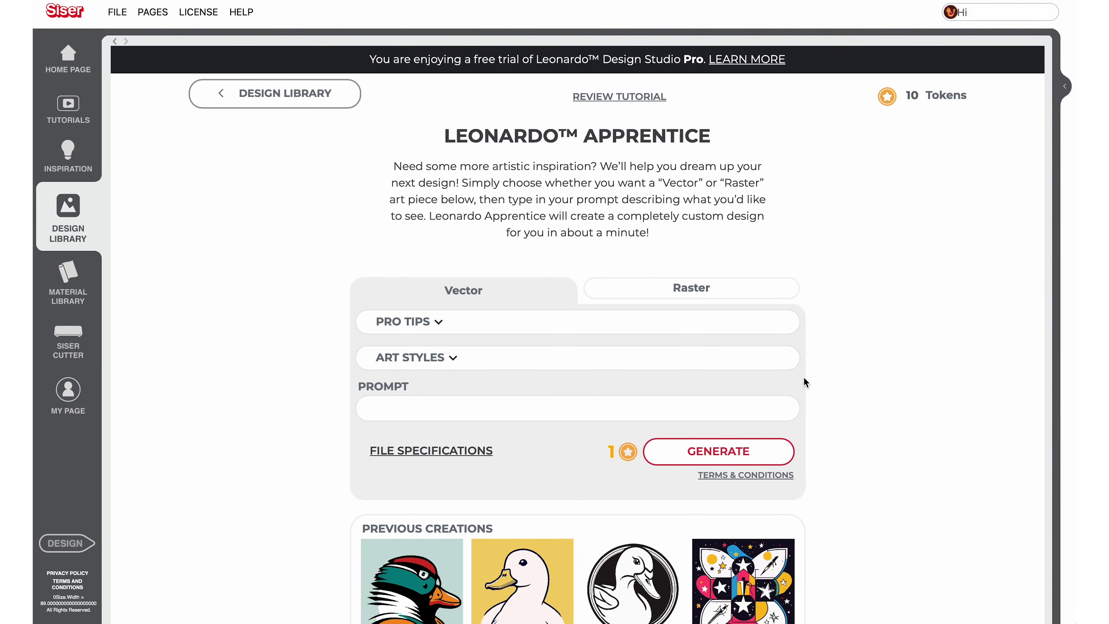
click(647, 100)
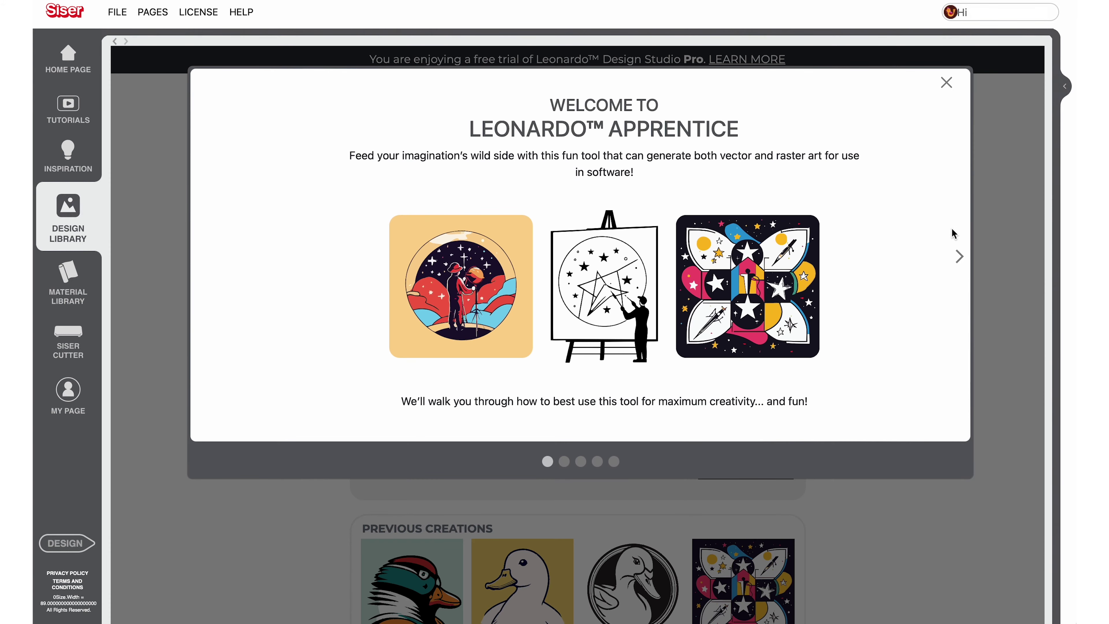
click(958, 257)
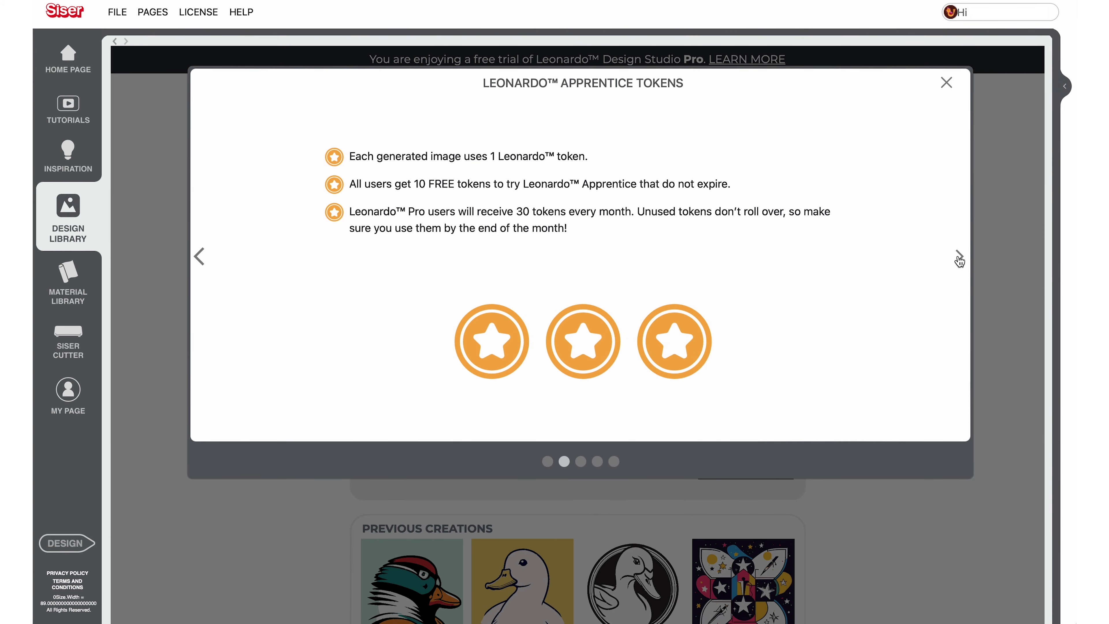
click(959, 258)
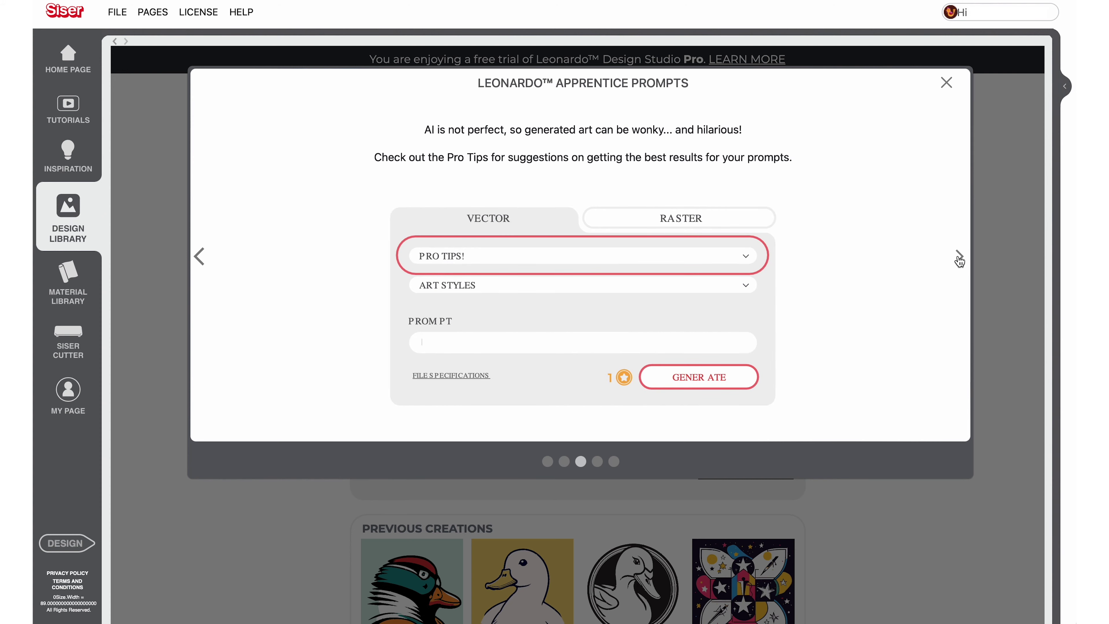
click(959, 257)
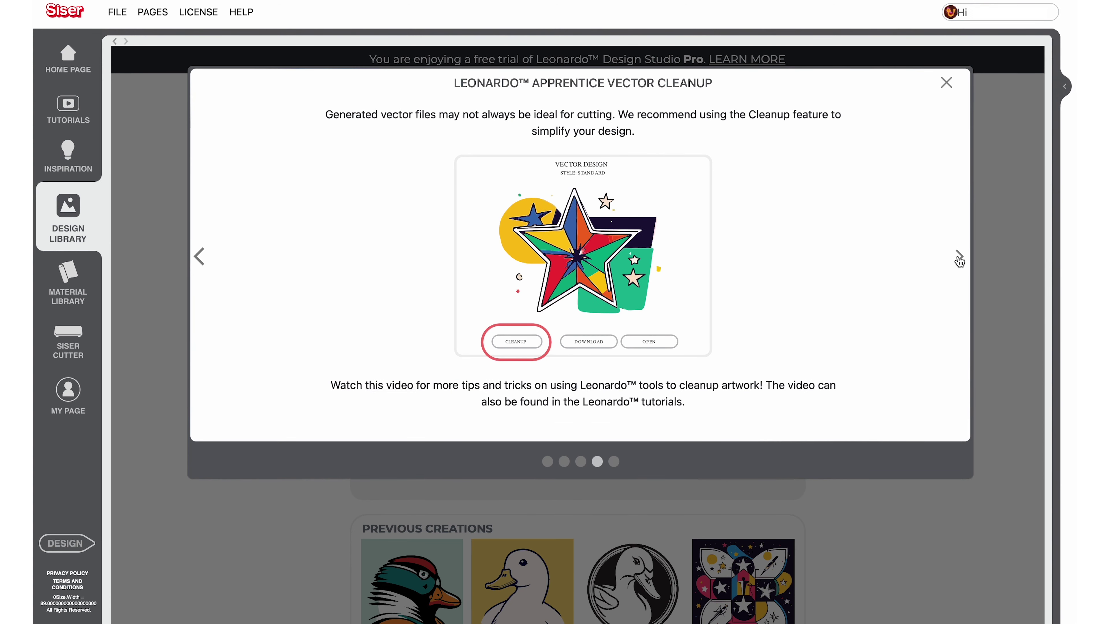
click(959, 258)
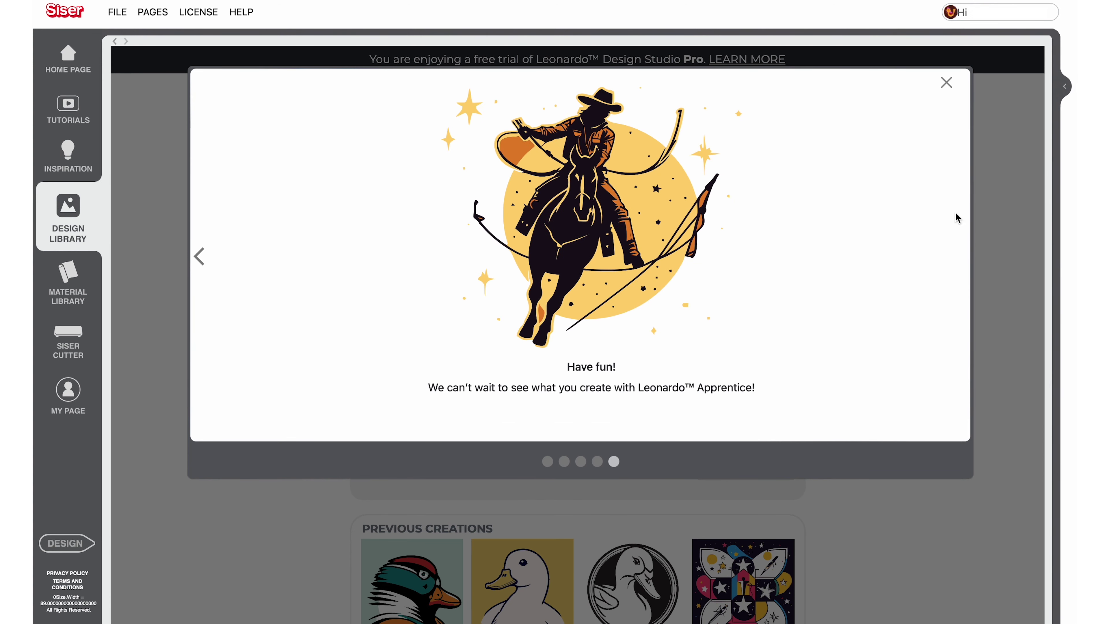
click(946, 83)
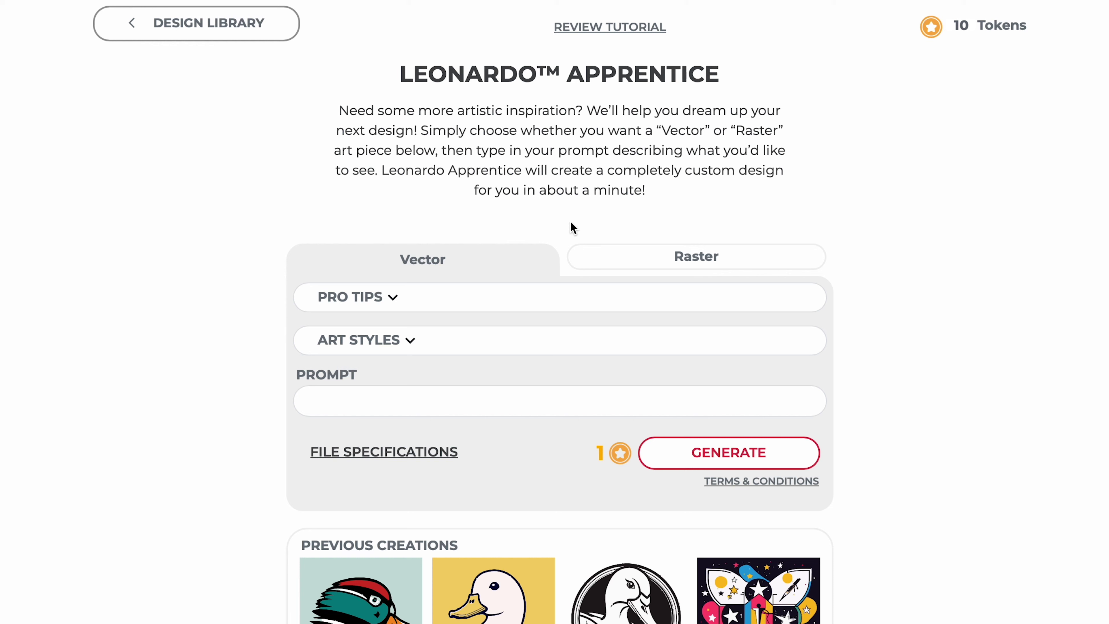
click(602, 257)
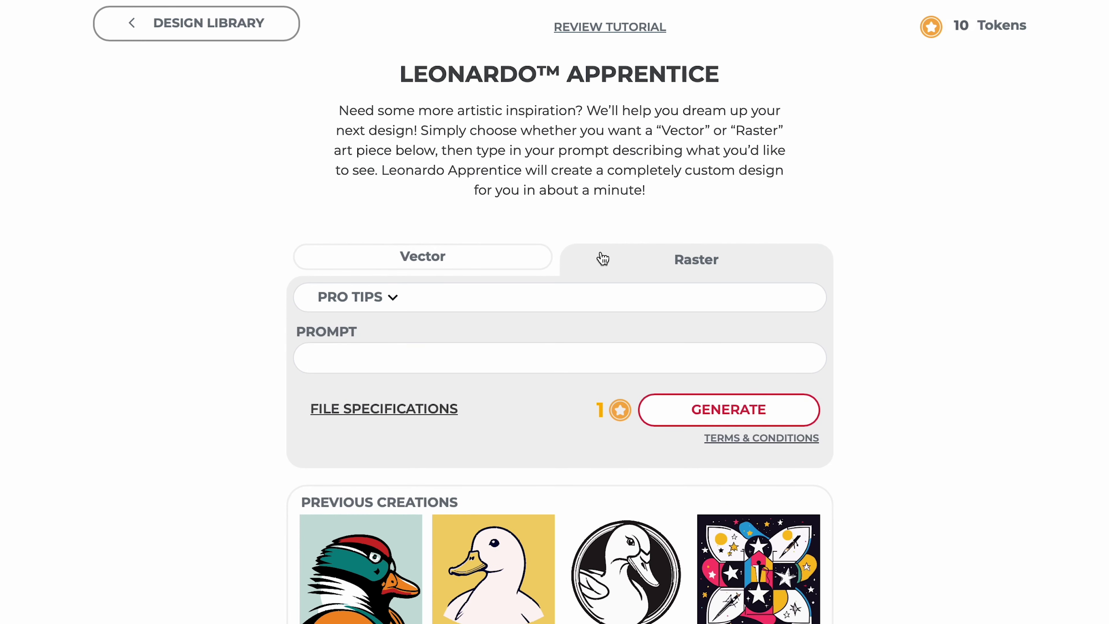
click(538, 260)
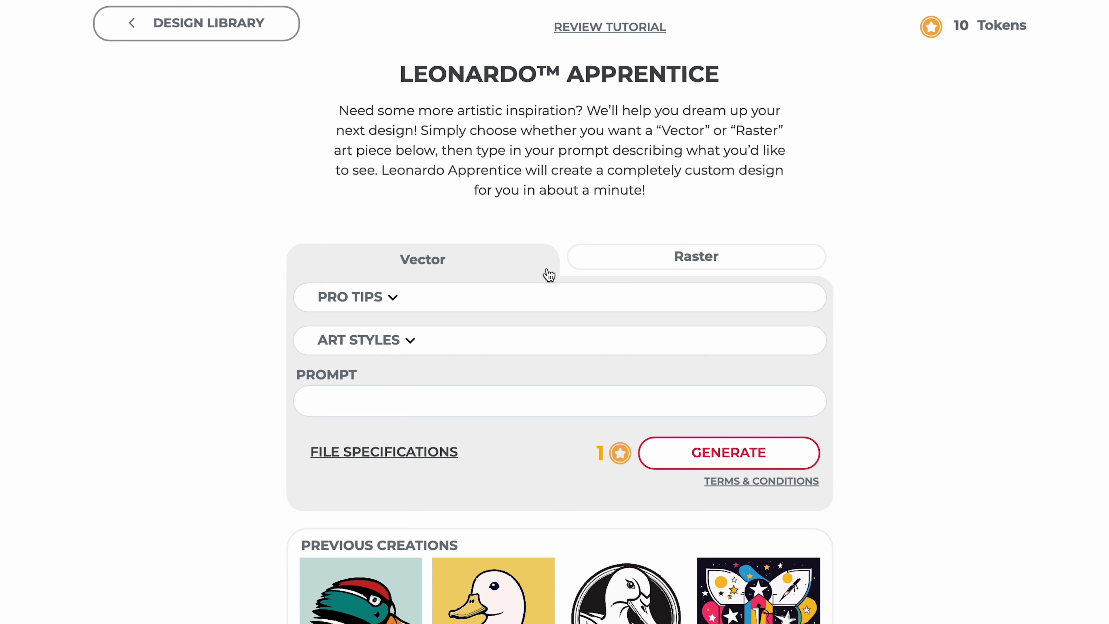
click(742, 307)
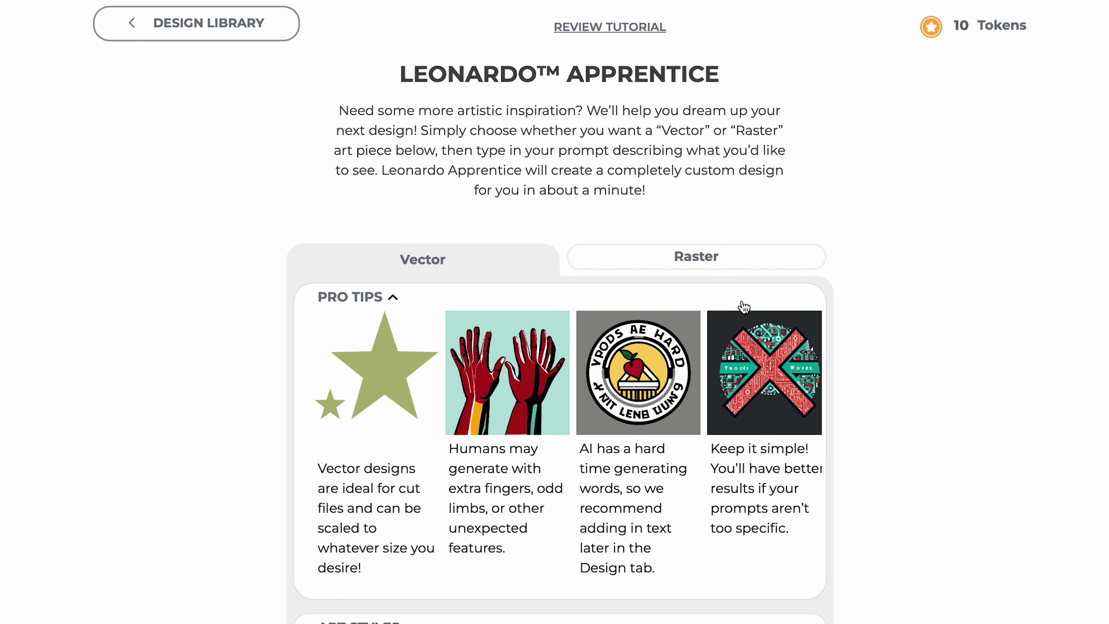
click(742, 306)
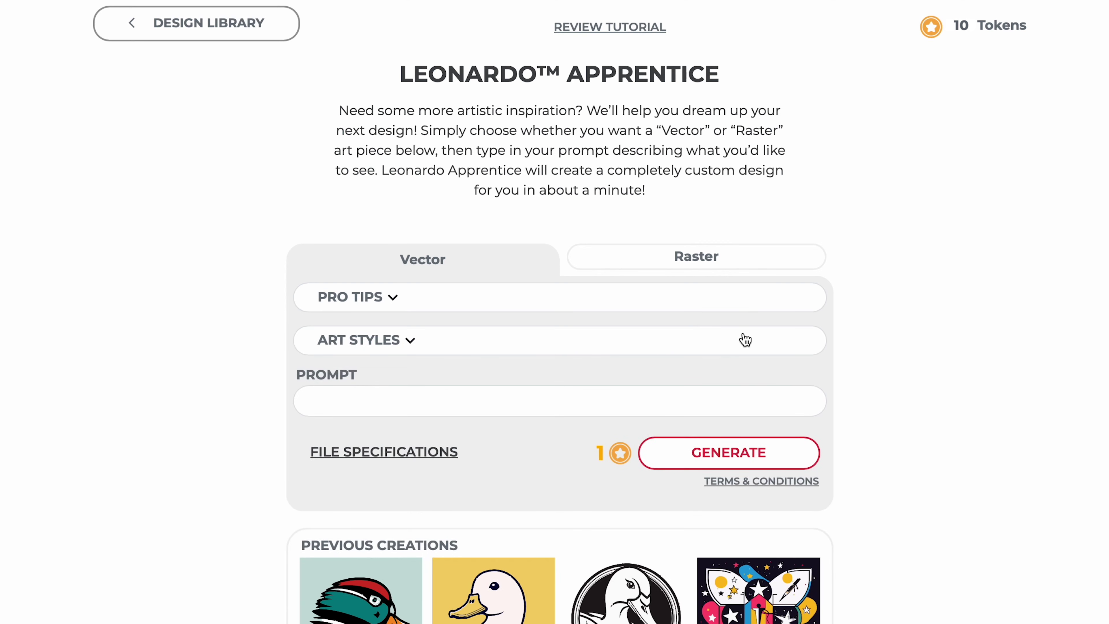
click(744, 339)
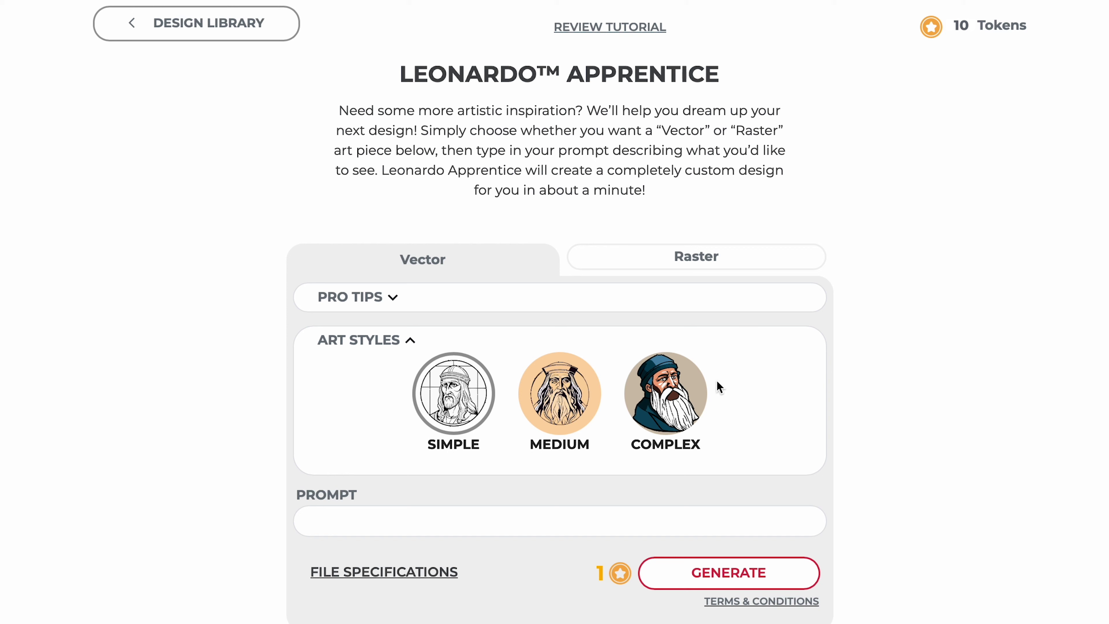
click(695, 393)
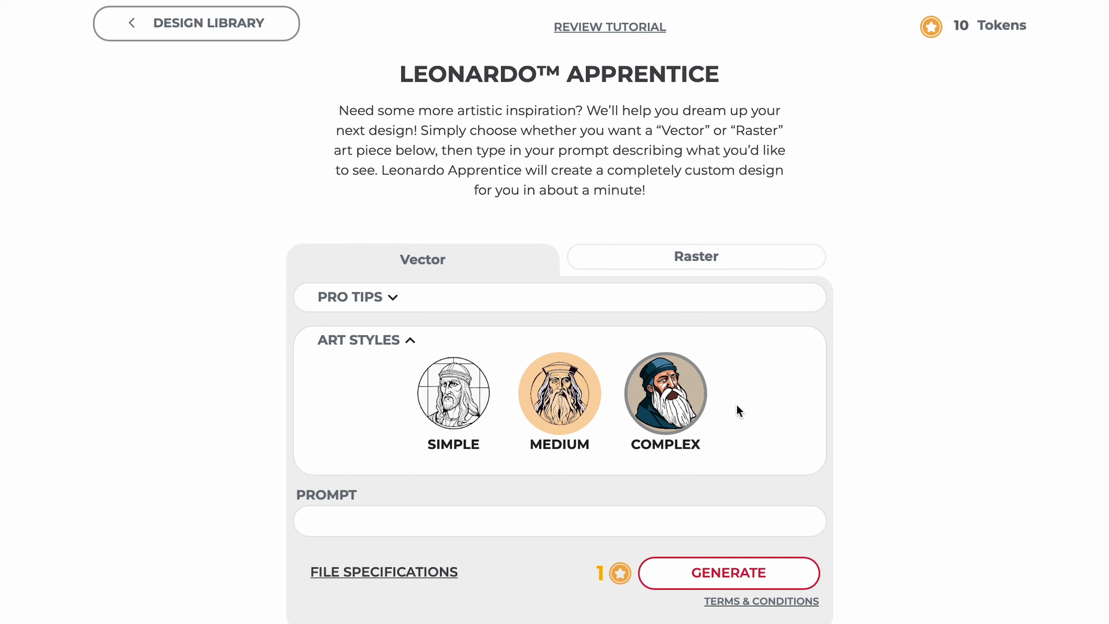
click(746, 347)
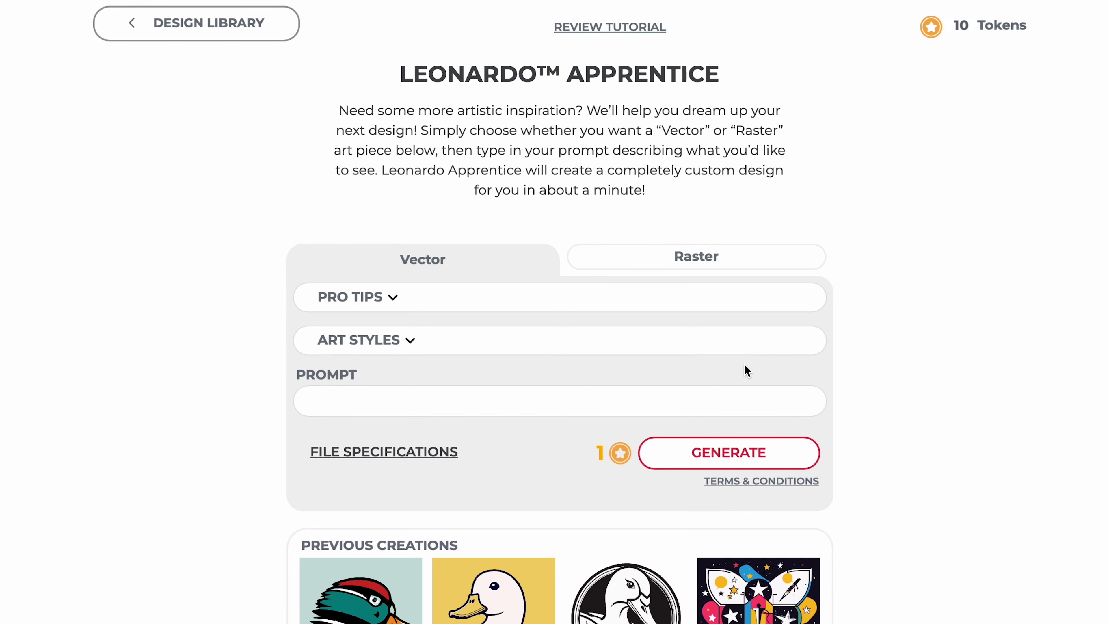
click(740, 395)
- Generate a vector design from the prompt "90's Duck"
text(90’s Duck)
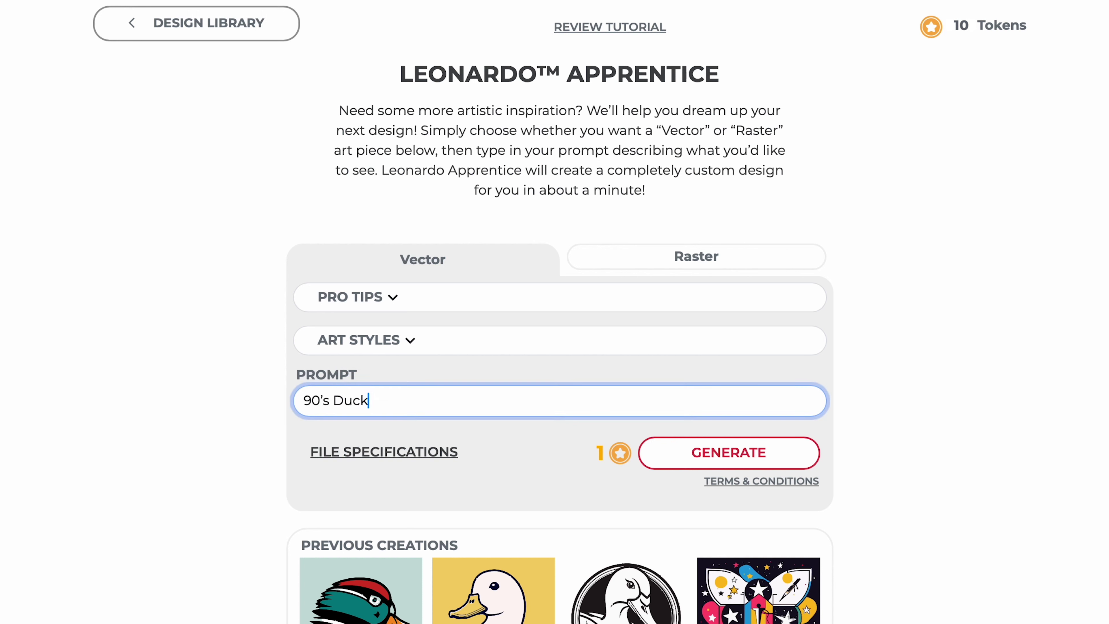
click(808, 453)
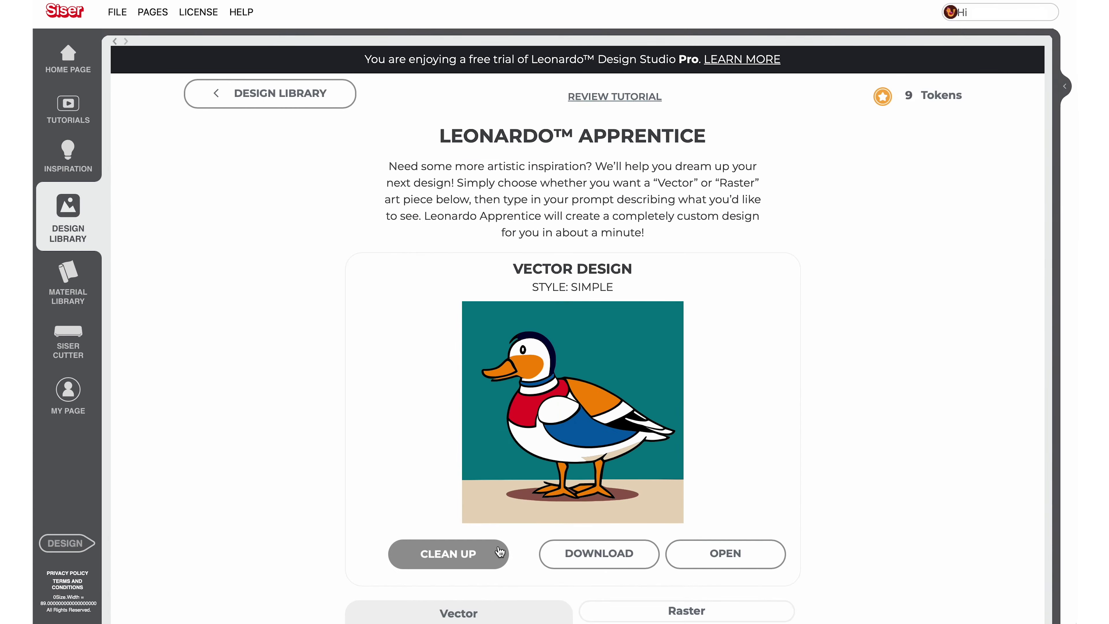
- Simplify the generated duck to 44% in Cleanup and place it on the canvas
click(476, 527)
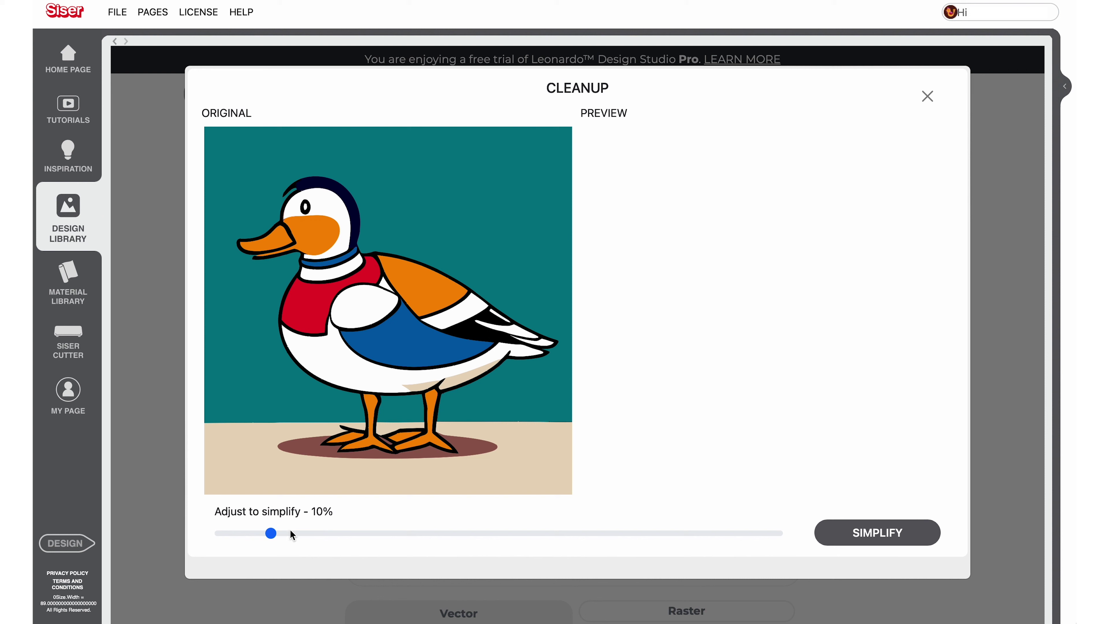
drag(270, 532, 394, 531)
click(888, 536)
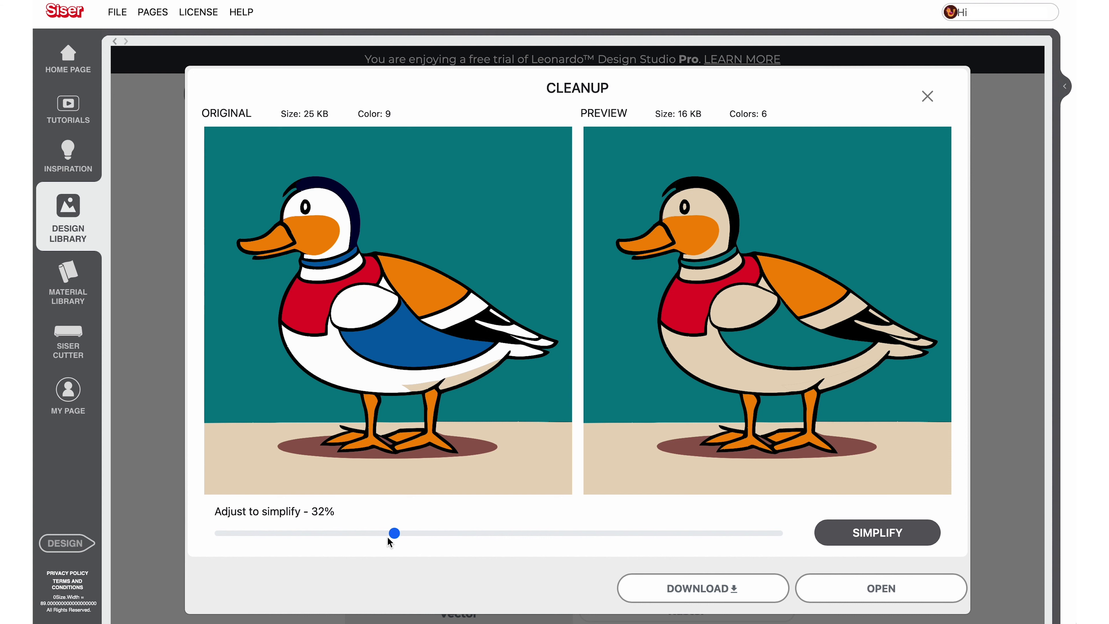
drag(394, 532, 463, 534)
click(826, 531)
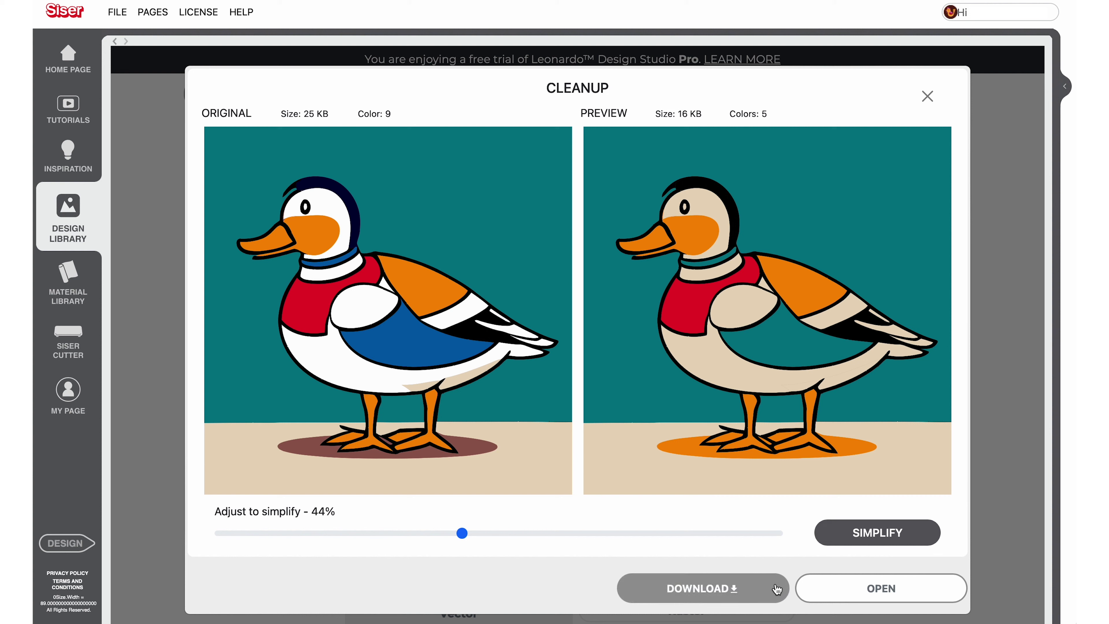
click(813, 585)
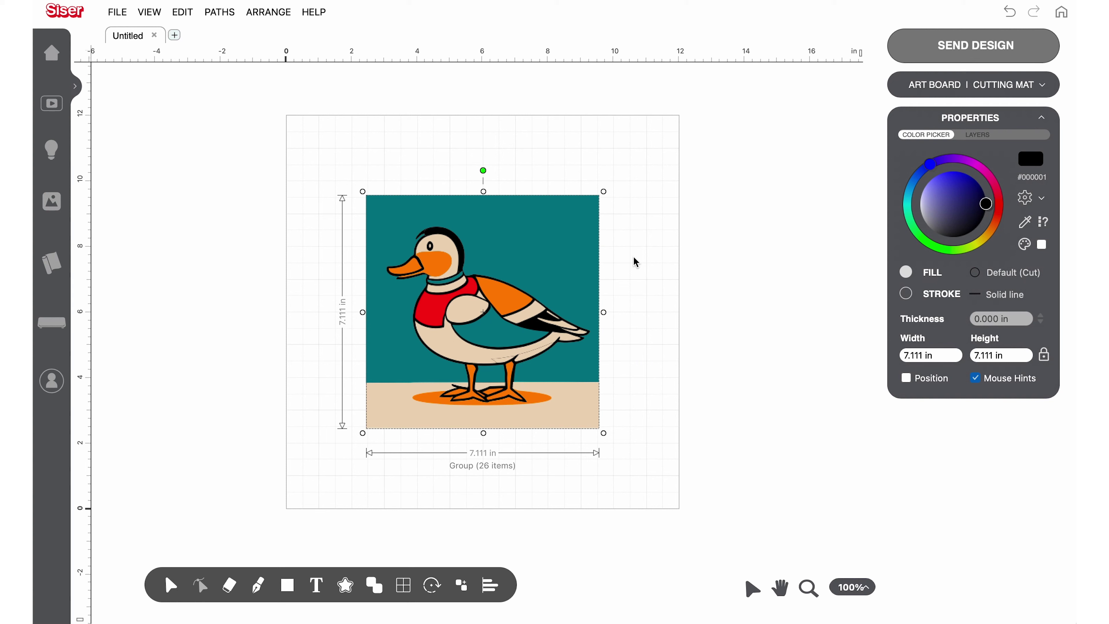
- Ungroup the duck and weld all its beige pieces into one shape
right_click(590, 256)
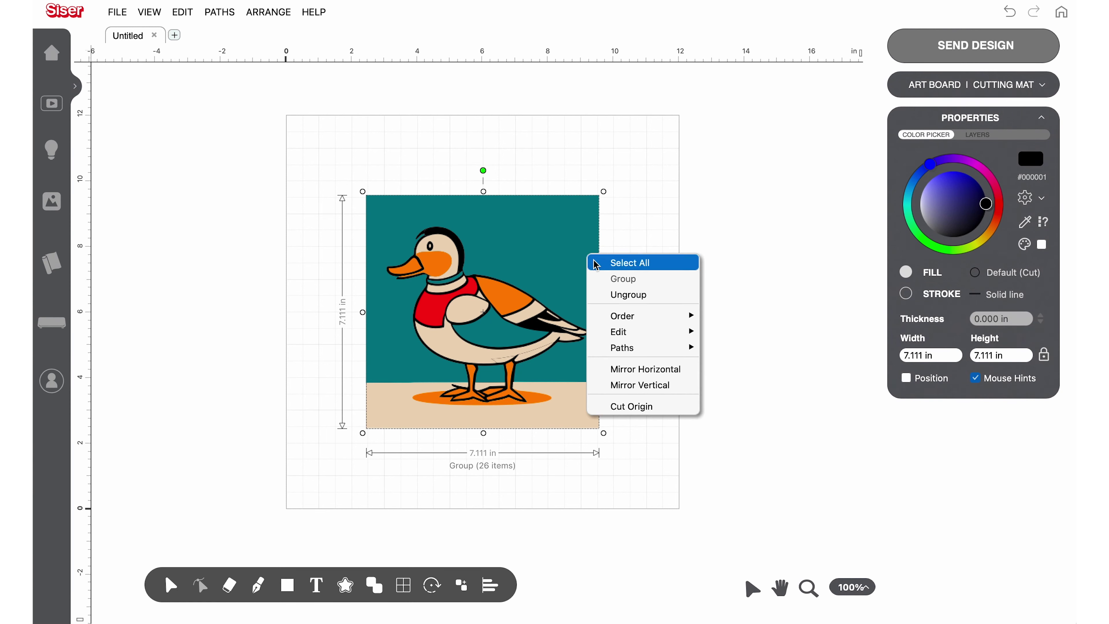
click(600, 295)
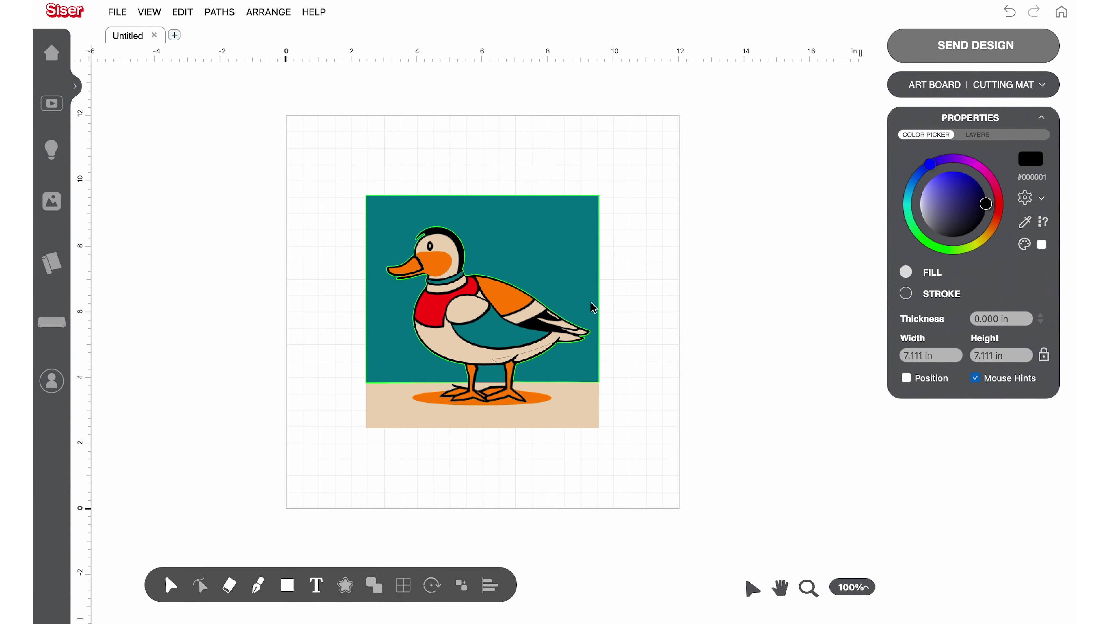
click(548, 350)
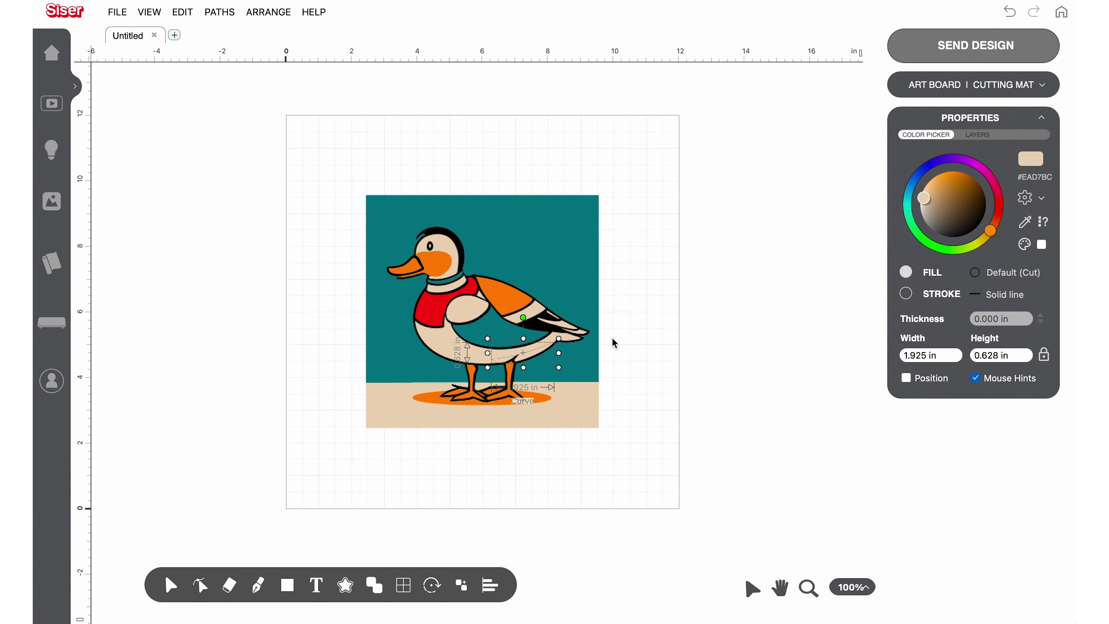
click(1043, 201)
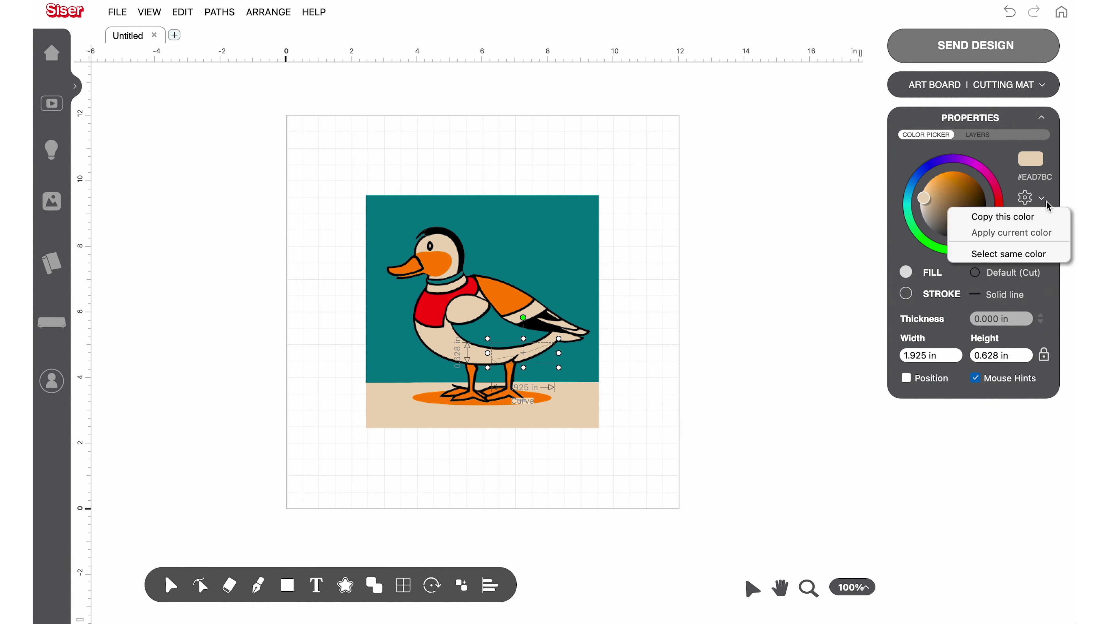
click(1032, 254)
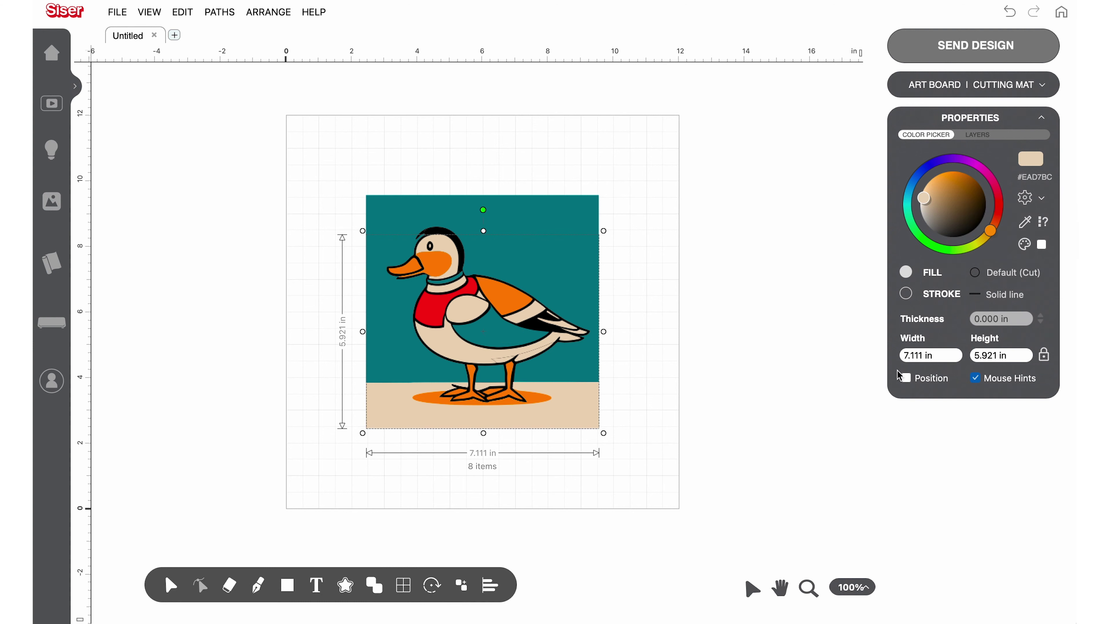
click(377, 583)
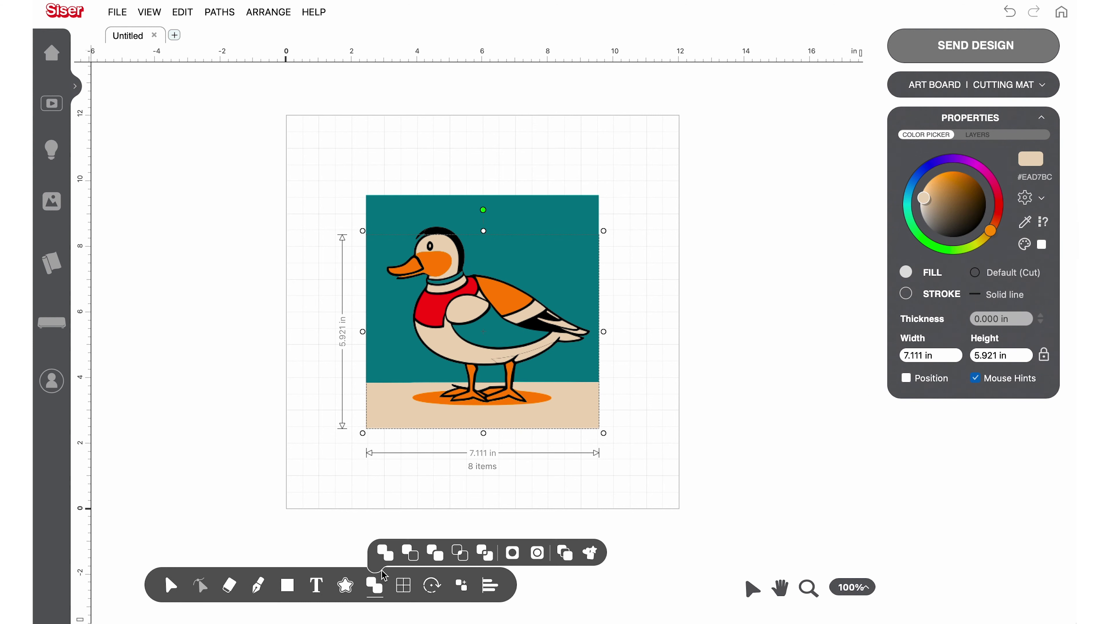
click(385, 563)
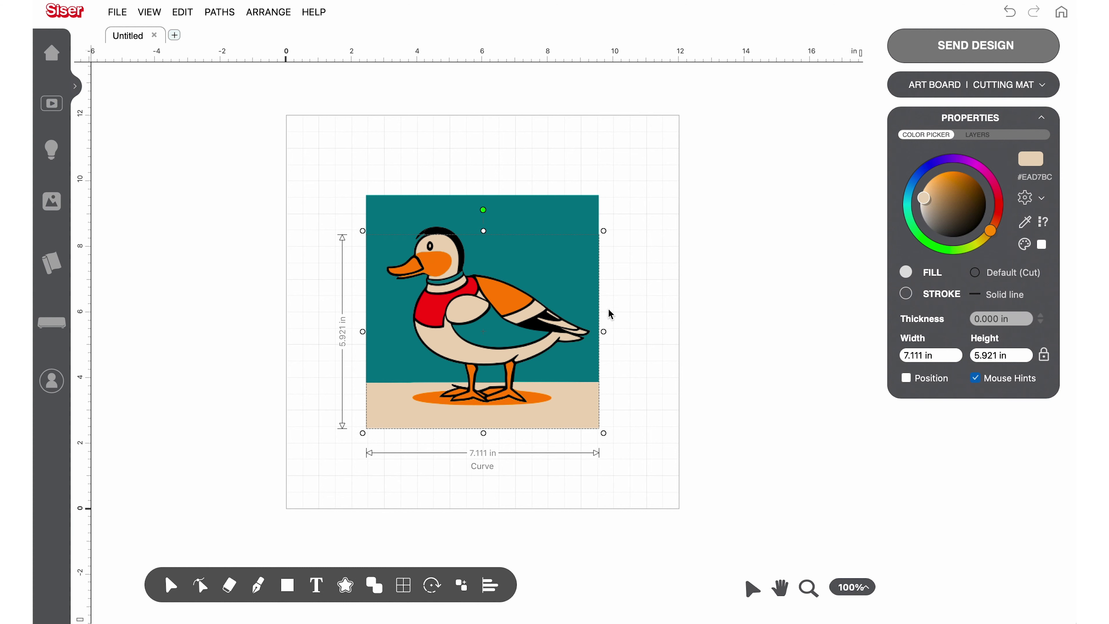
- Weld all the orange pieces of the duck into a single shape
click(1025, 198)
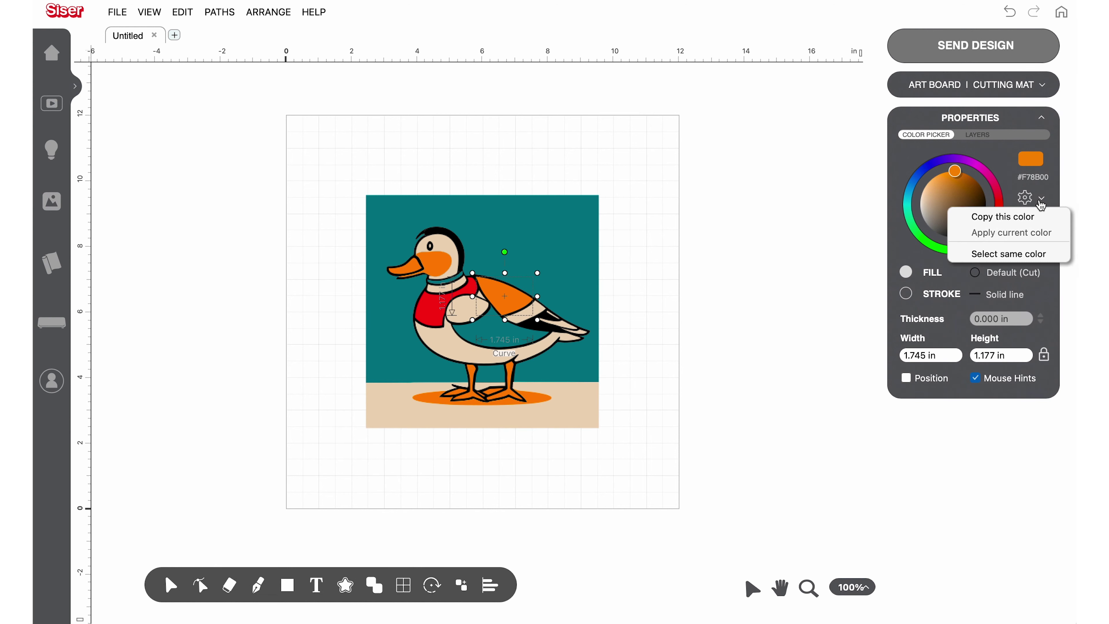
click(1046, 253)
mouse_move(374, 584)
click(385, 559)
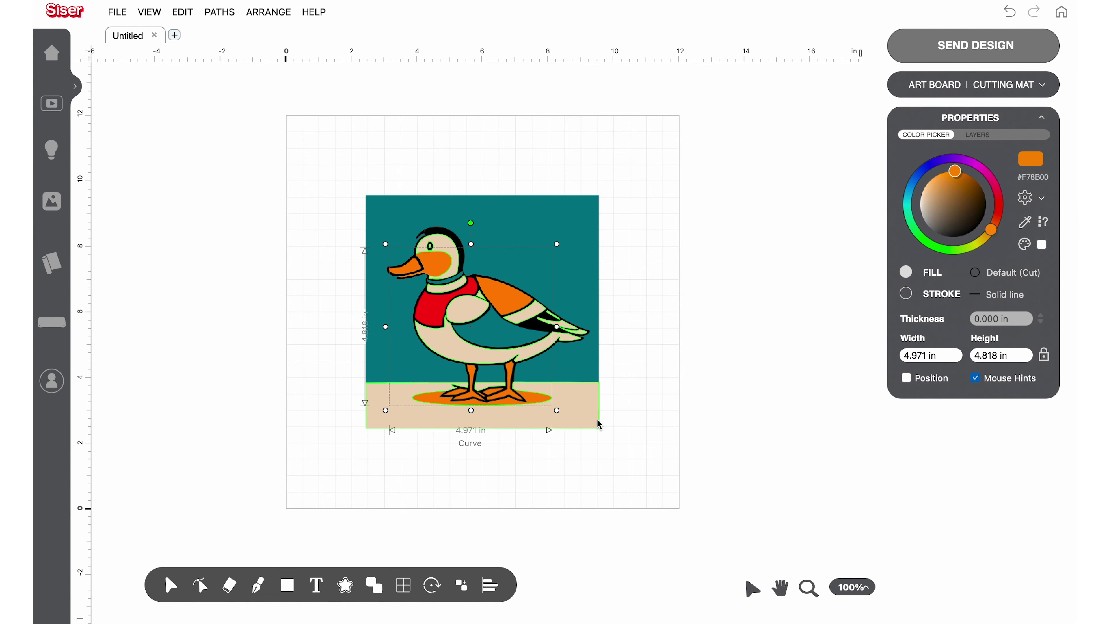
click(536, 217)
- Delete the teal background and cut the leftover teal piece out of the black outline
key(Delete)
click(541, 369)
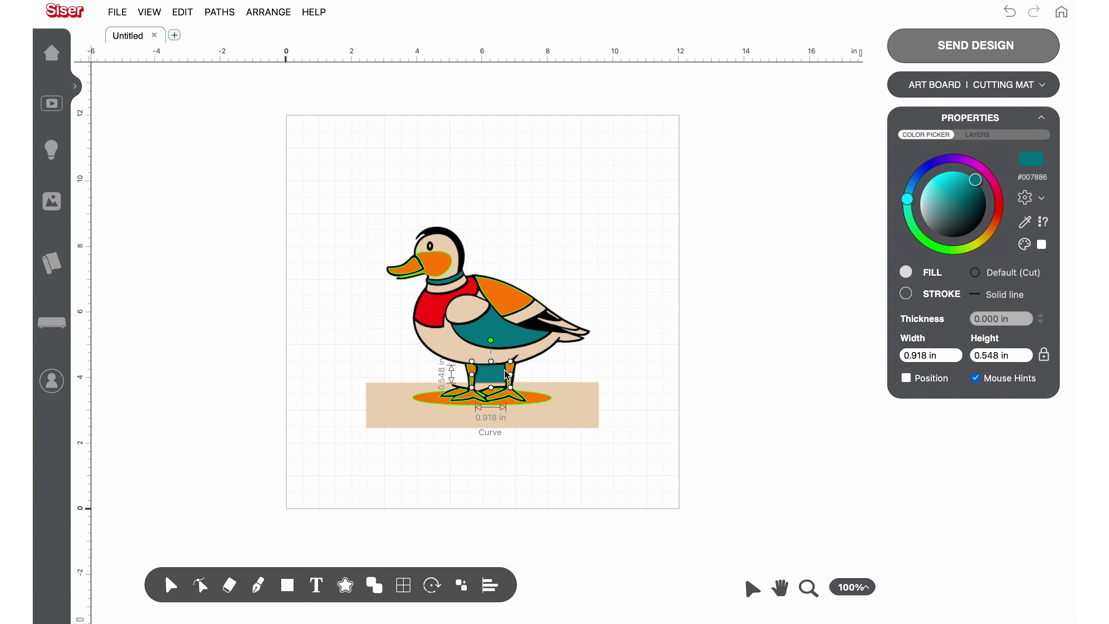
shift+click(532, 367)
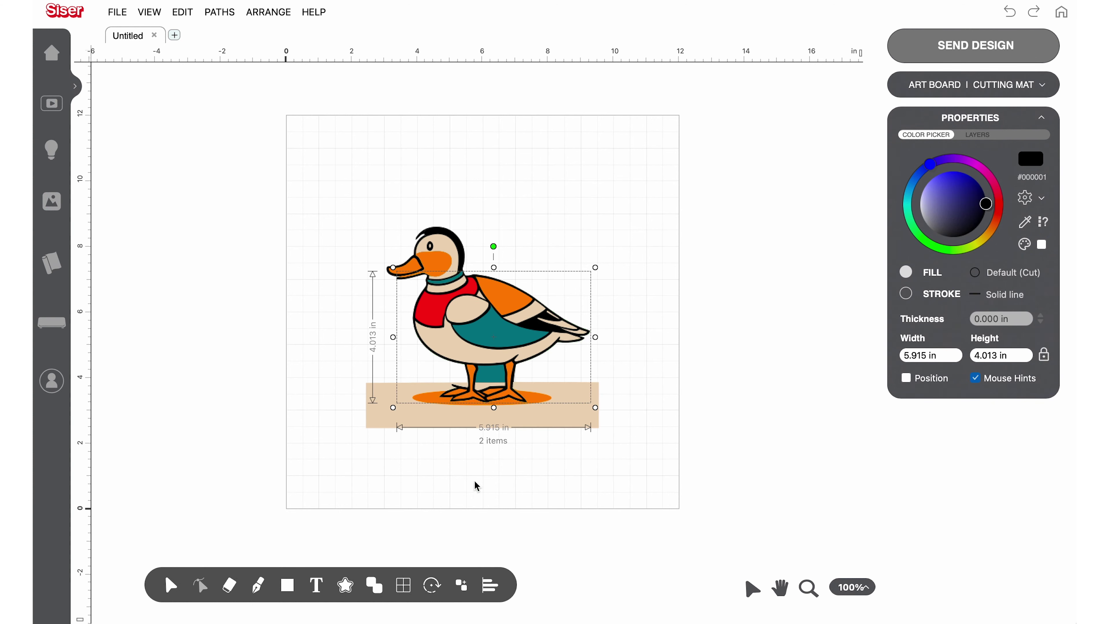
mouse_move(374, 588)
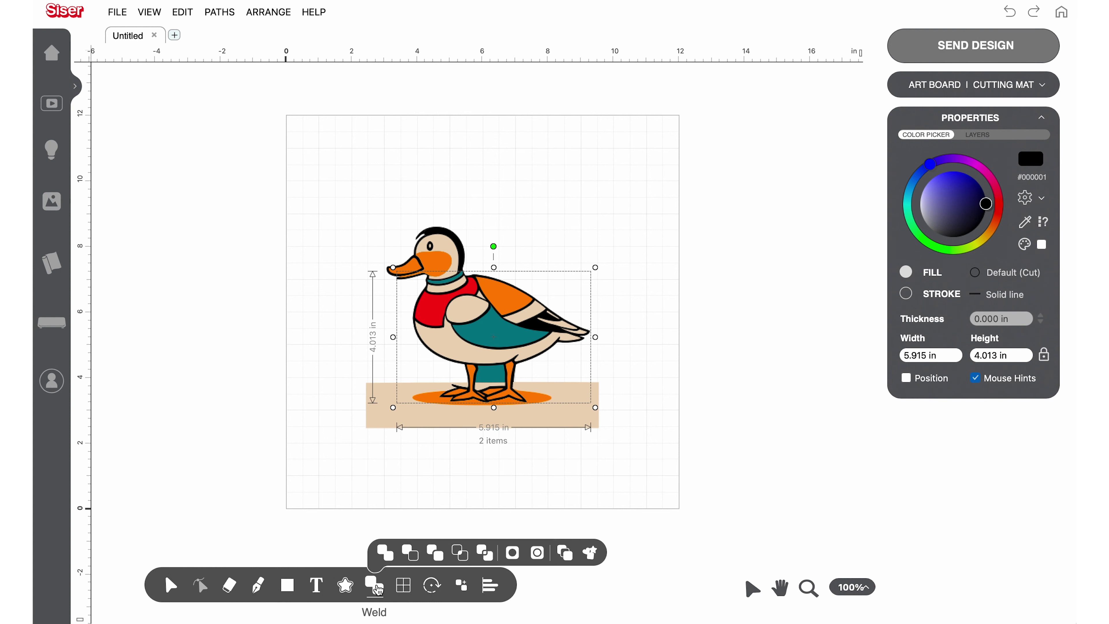
click(410, 555)
key(ctrl+a)
mouse_move(374, 585)
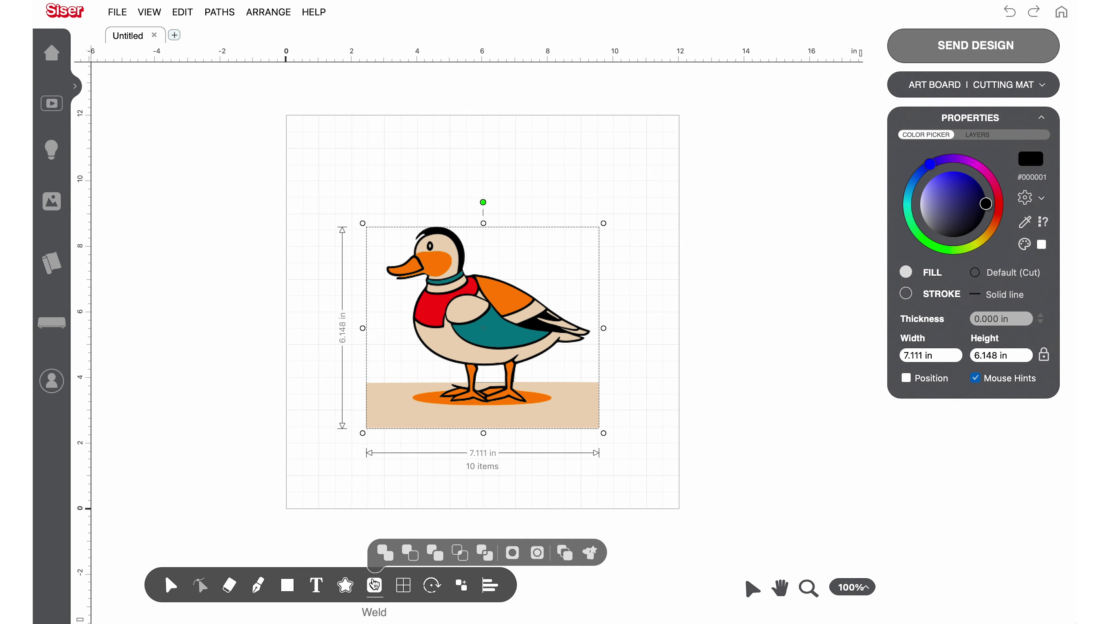
click(509, 554)
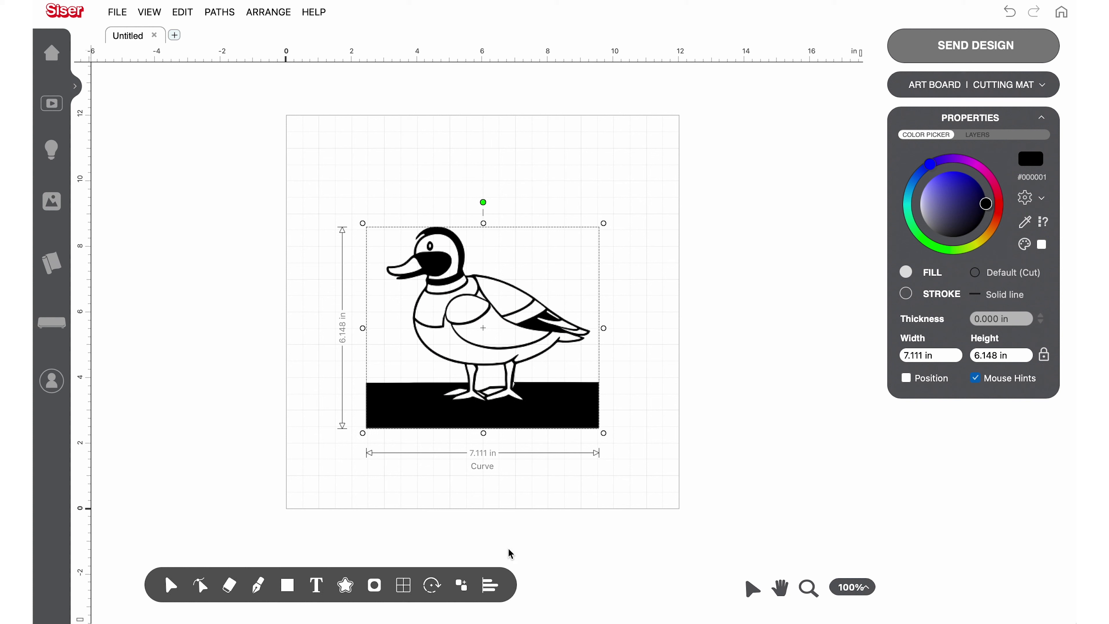
key(ctrl+z)
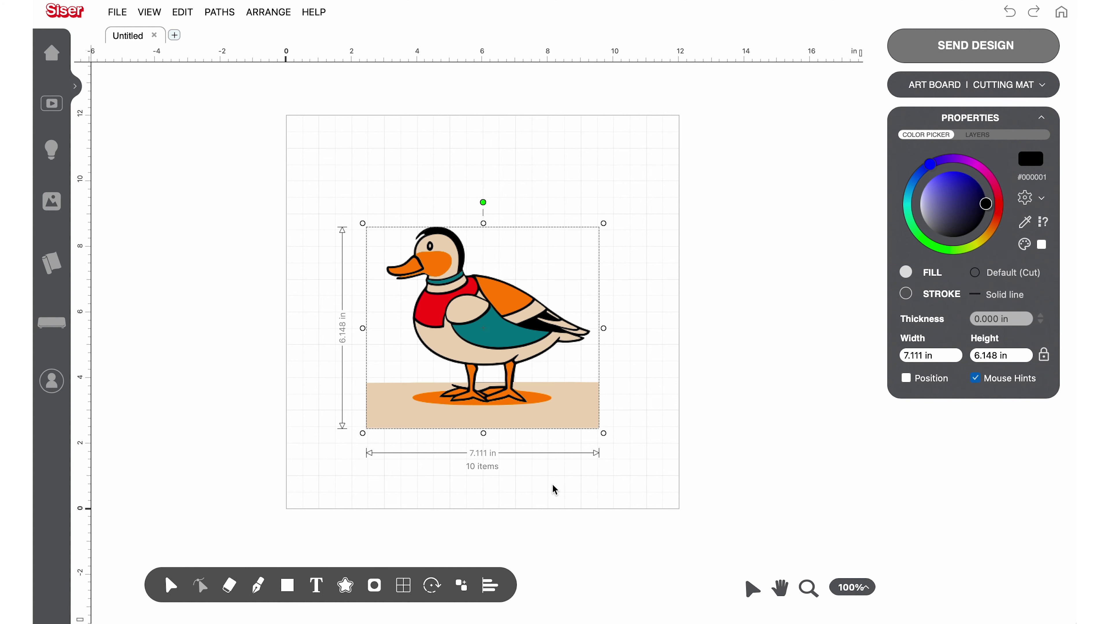
- Delete the tan ground strip and use Remove Front to hollow the duck into line art
click(602, 477)
click(411, 395)
key(Delete)
click(374, 586)
click(450, 551)
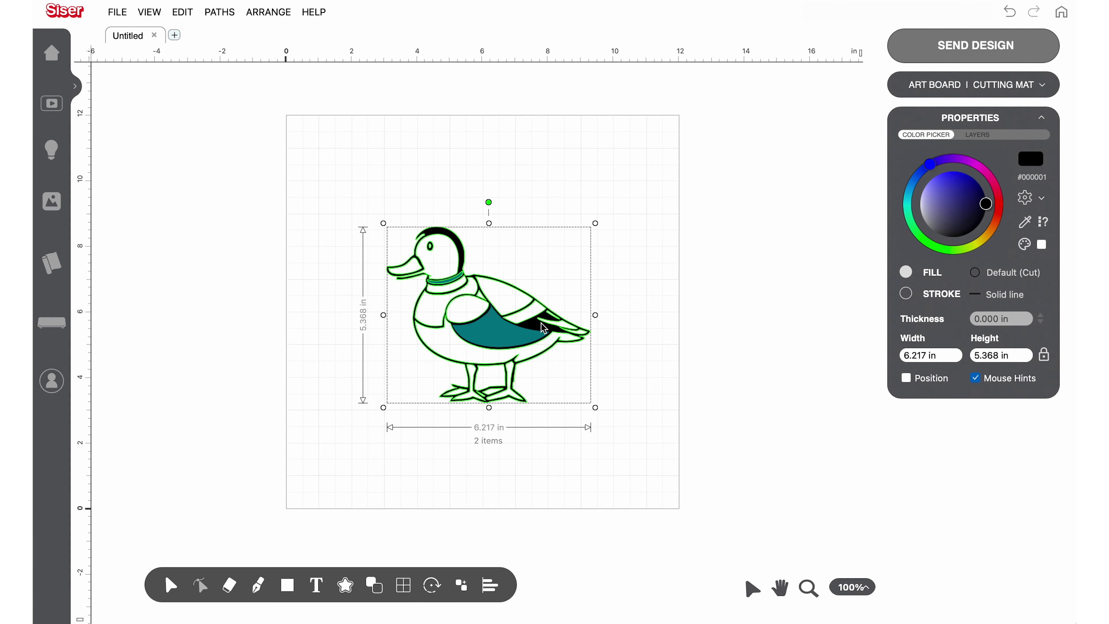
click(650, 372)
- Add the text "what's quackin'" and position it below the duck's feet
click(316, 585)
text(what's quackin')
click(722, 504)
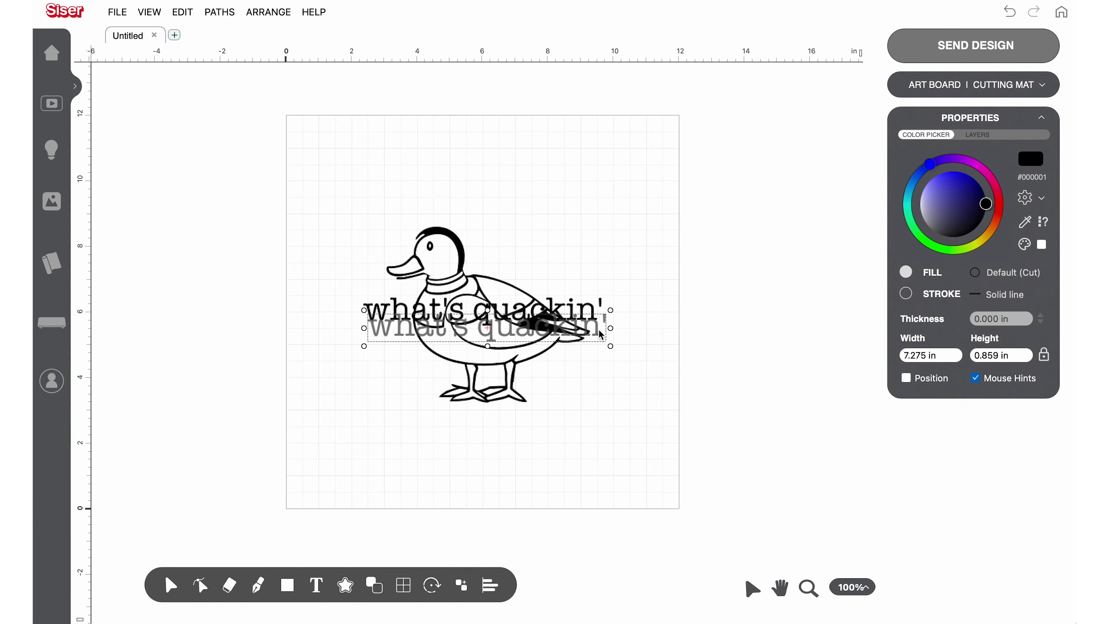
drag(598, 322, 604, 433)
click(643, 322)
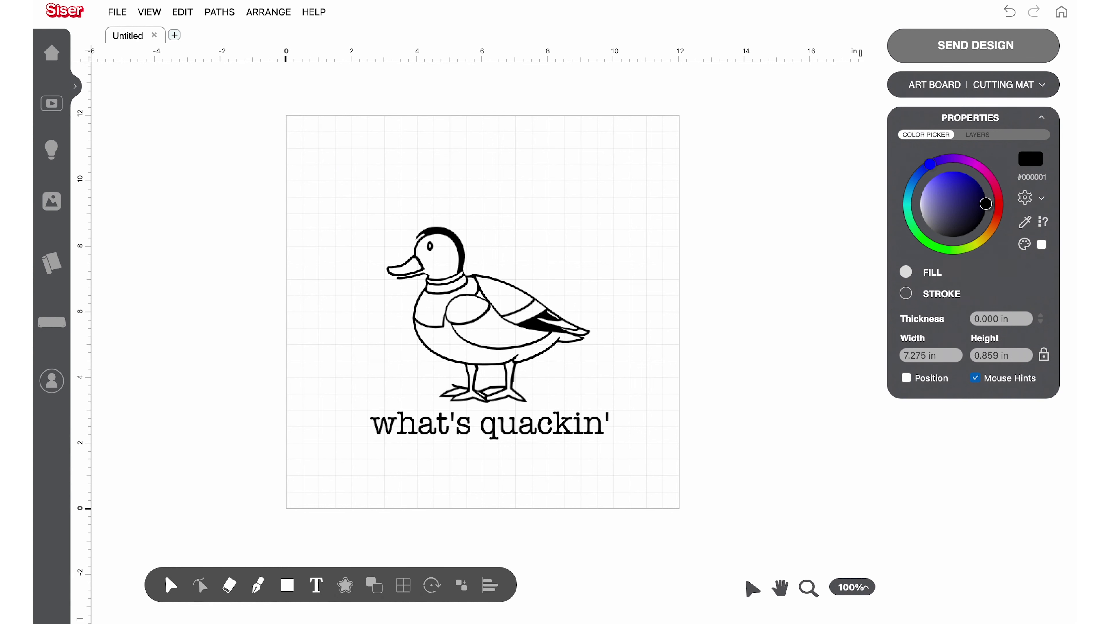